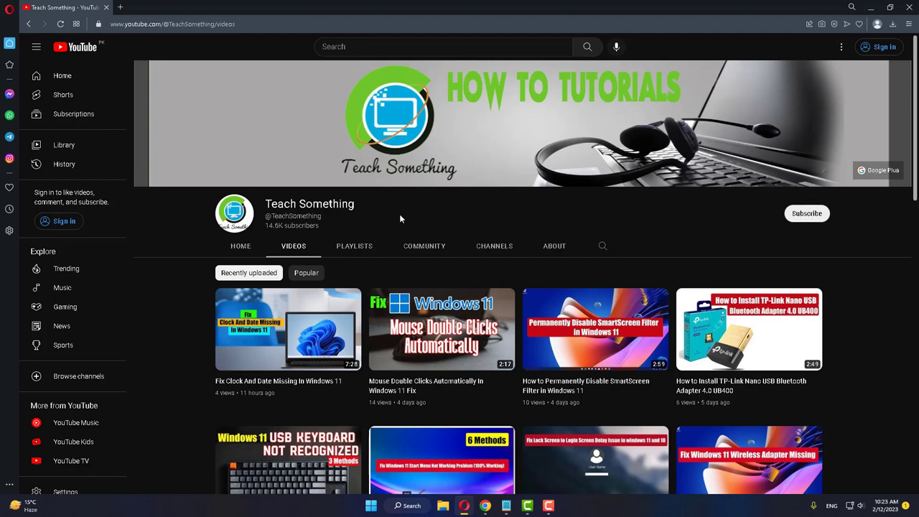
Step: Set the primary mouse button to Left in the Bluetooth & devices mouse settings, and close Settings
{"action": "left_click", "coordinate": [372, 505]}
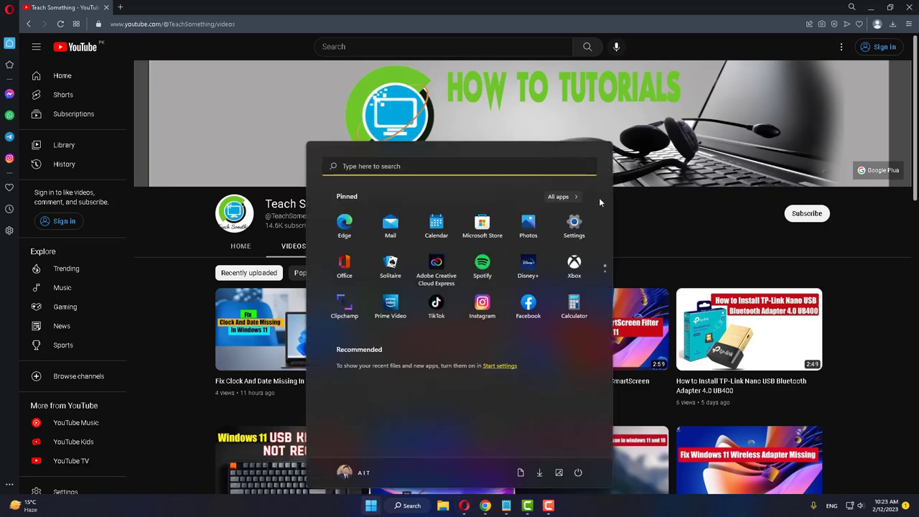
{"action": "left_click", "coordinate": [574, 226]}
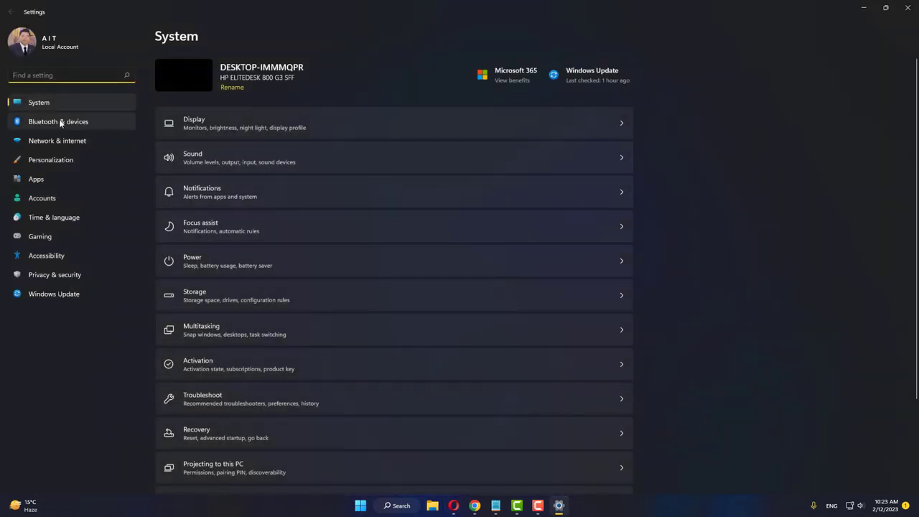
{"action": "left_click", "coordinate": [50, 122]}
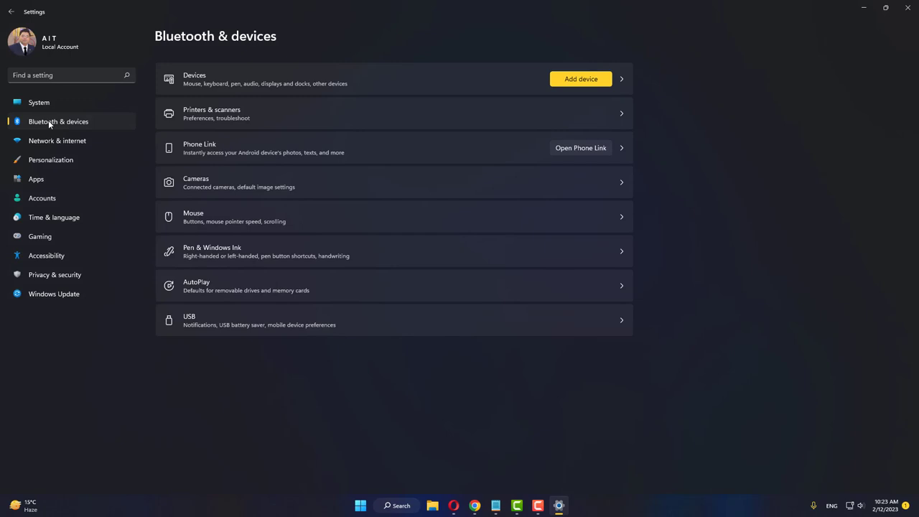
{"action": "left_click", "coordinate": [205, 222]}
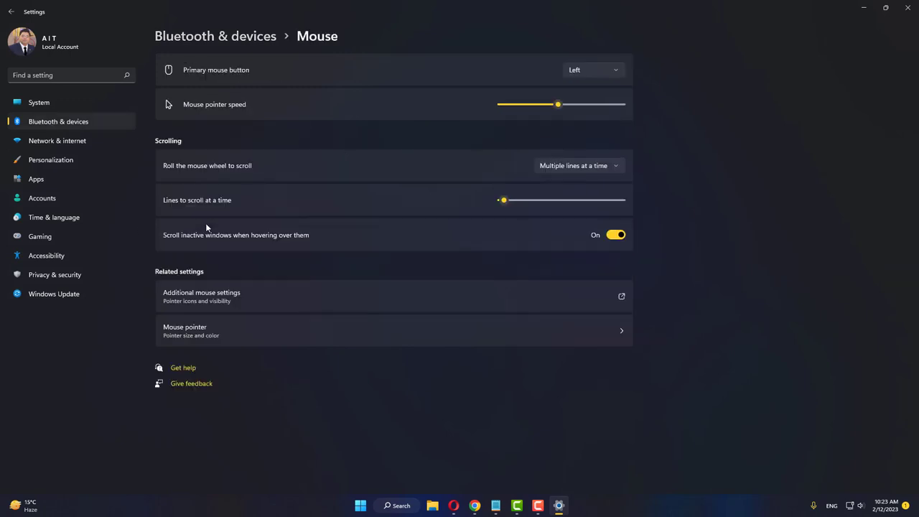
{"action": "left_click", "coordinate": [615, 70]}
{"action": "left_click", "coordinate": [581, 76]}
{"action": "left_click", "coordinate": [909, 7]}
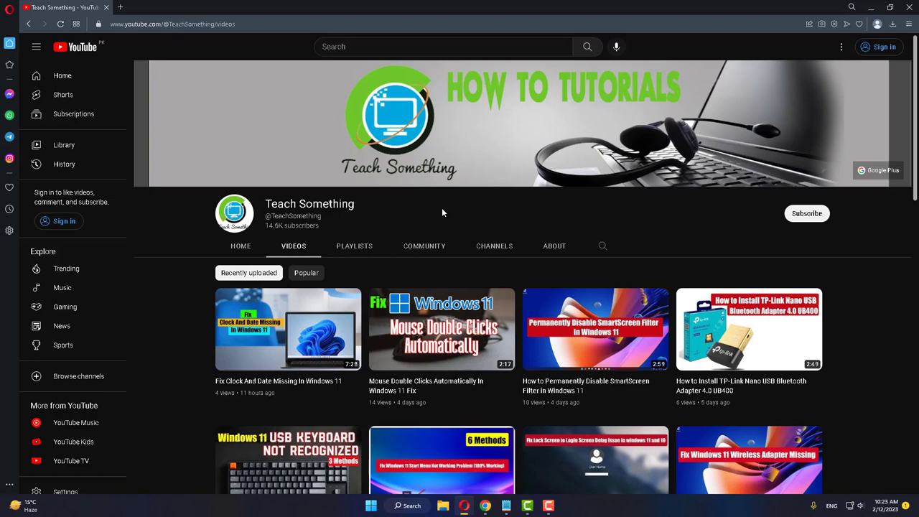
Step: Restart the Windows Explorer process in Task Manager and close Task Manager
{"action": "key", "text": "ctrl+shift+Escape"}
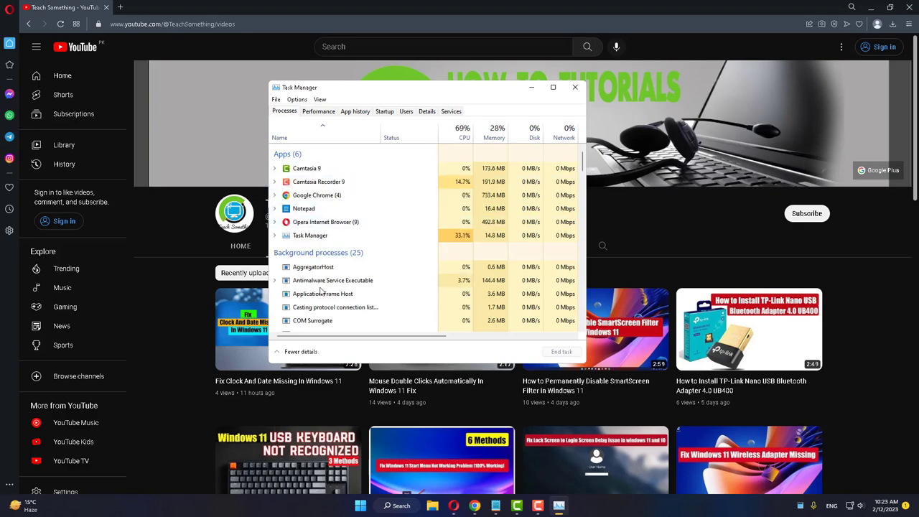
{"action": "scroll", "coordinate": [324, 280], "scroll_direction": "down", "scroll_amount": 15}
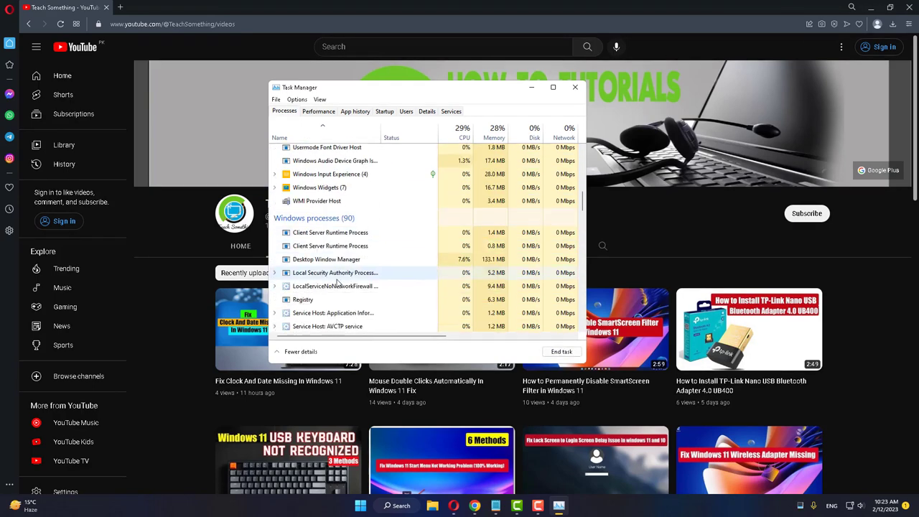
{"action": "scroll", "coordinate": [338, 282], "scroll_direction": "down", "scroll_amount": 15}
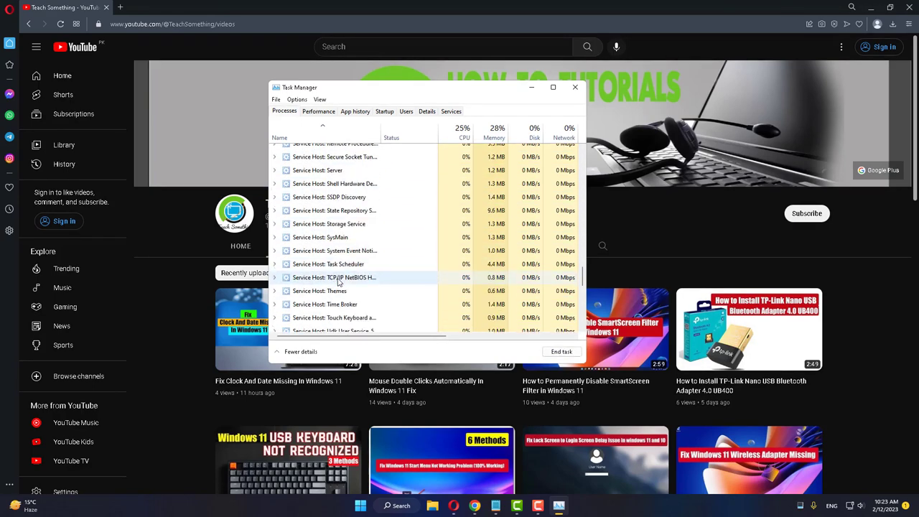
{"action": "scroll", "coordinate": [340, 282], "scroll_direction": "down", "scroll_amount": 6}
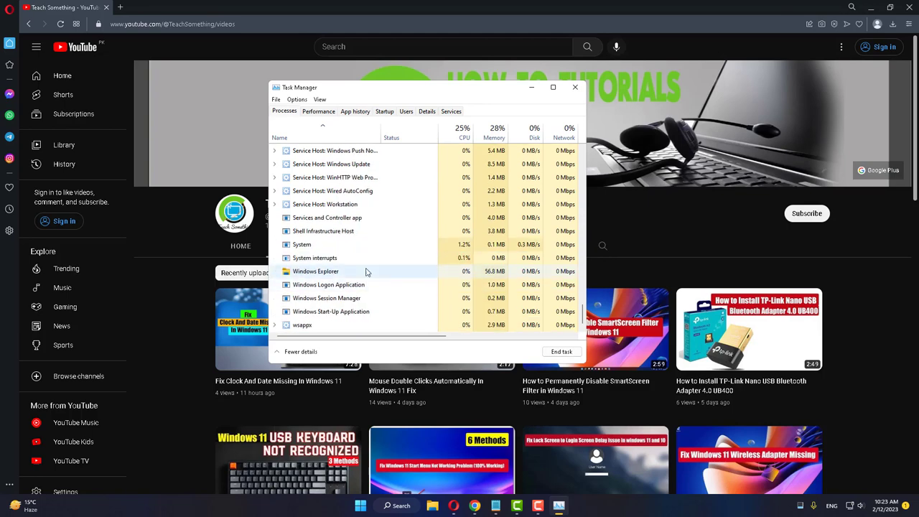
{"action": "left_click", "coordinate": [318, 272]}
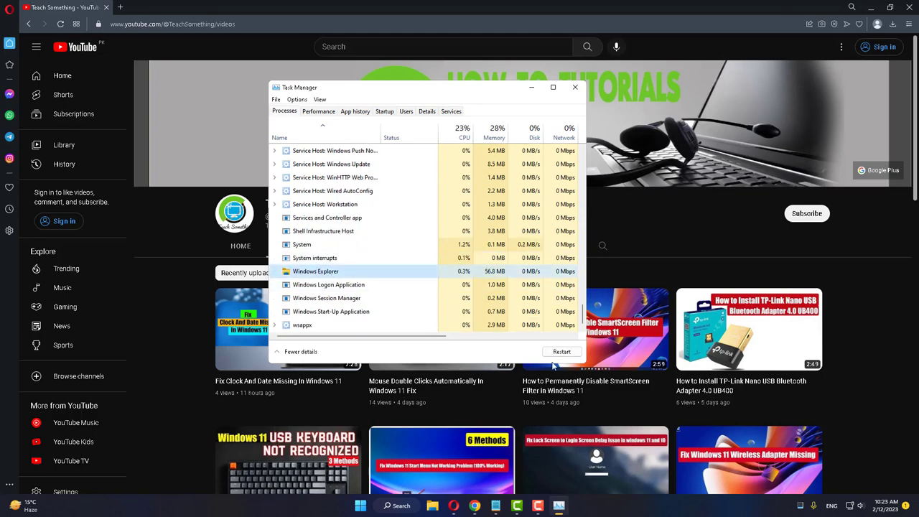
{"action": "left_click", "coordinate": [562, 352]}
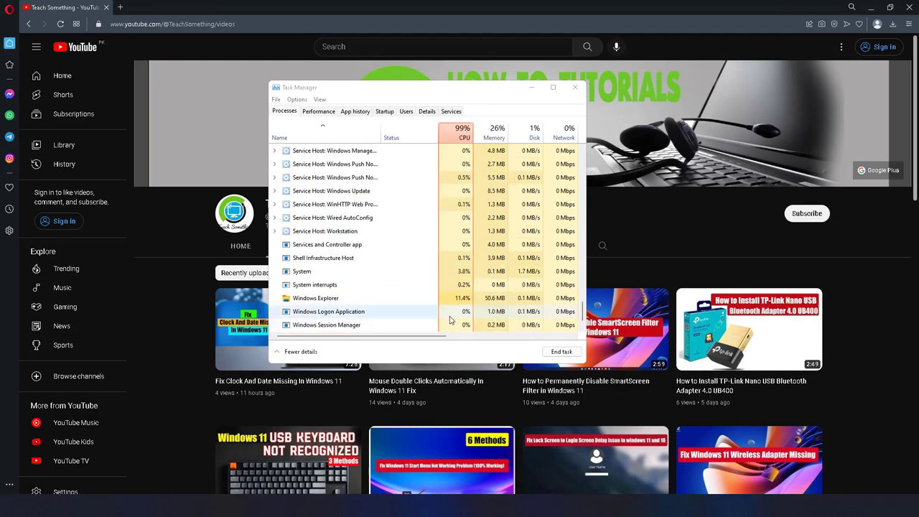
{"action": "left_click", "coordinate": [575, 87]}
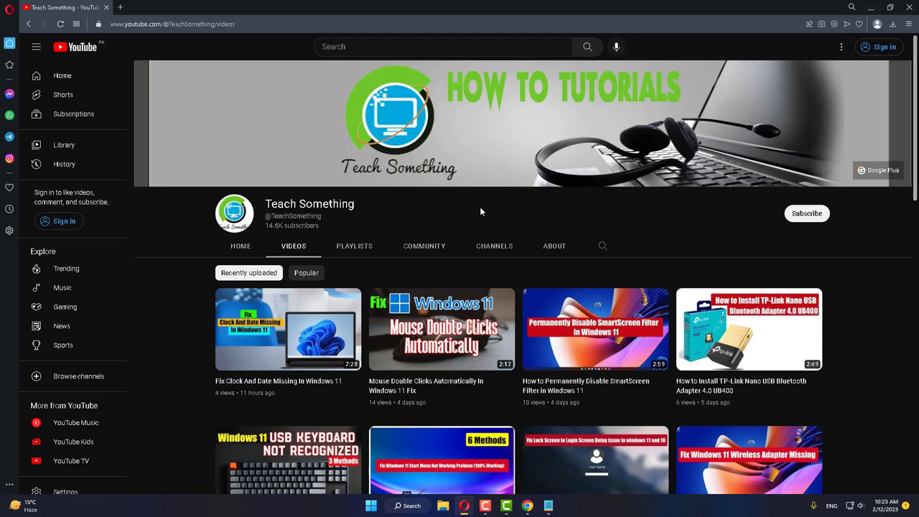
Step: Open the additional mouse settings from the Mouse page of Windows Settings
{"action": "left_click", "coordinate": [372, 507]}
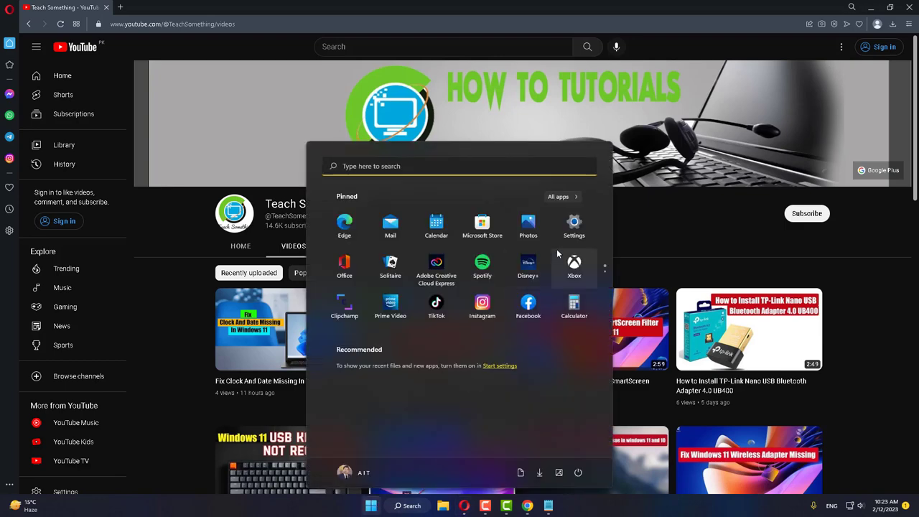
{"action": "left_click", "coordinate": [574, 228]}
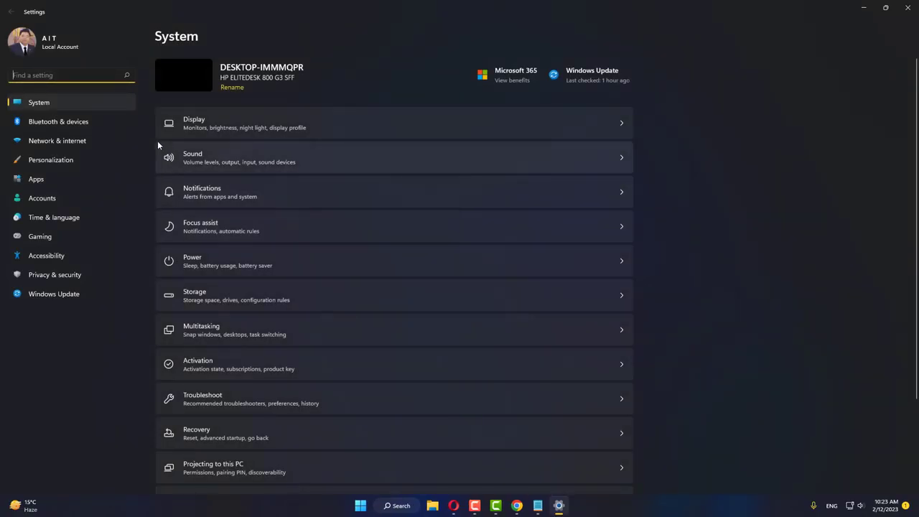
{"action": "left_click", "coordinate": [83, 123]}
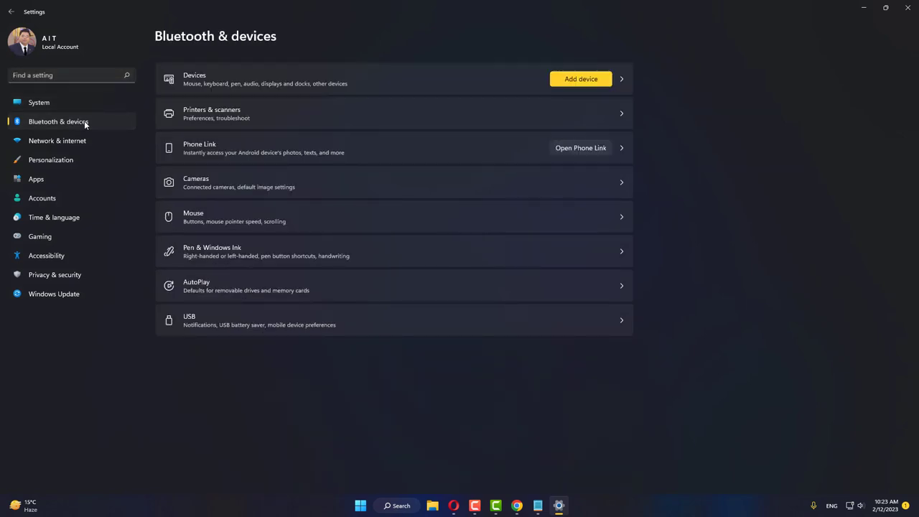
{"action": "left_click", "coordinate": [206, 219]}
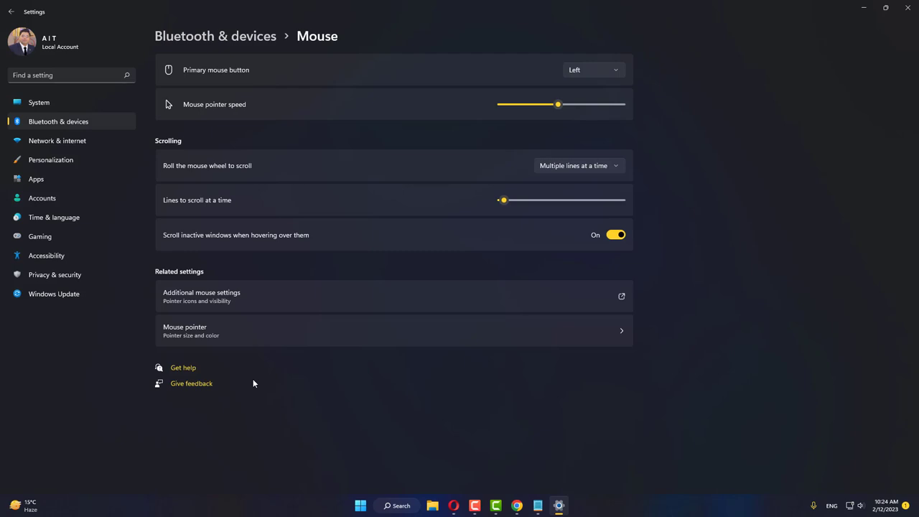
{"action": "left_click", "coordinate": [265, 306]}
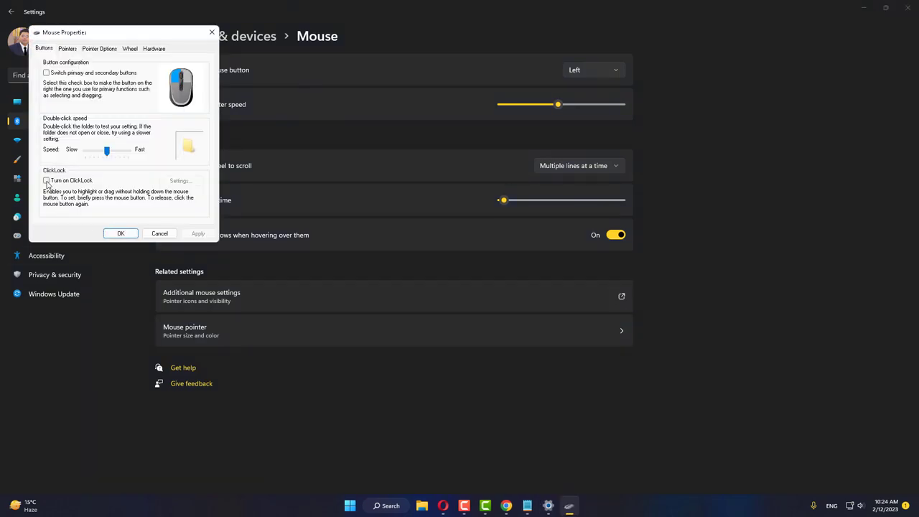
Step: Turn ClickLock on and apply it, turn it back off and apply, closing Mouse Properties and Settings
{"action": "left_click", "coordinate": [46, 181]}
{"action": "left_click", "coordinate": [194, 233]}
{"action": "left_click", "coordinate": [47, 181]}
{"action": "left_click", "coordinate": [199, 234]}
{"action": "left_click", "coordinate": [122, 233]}
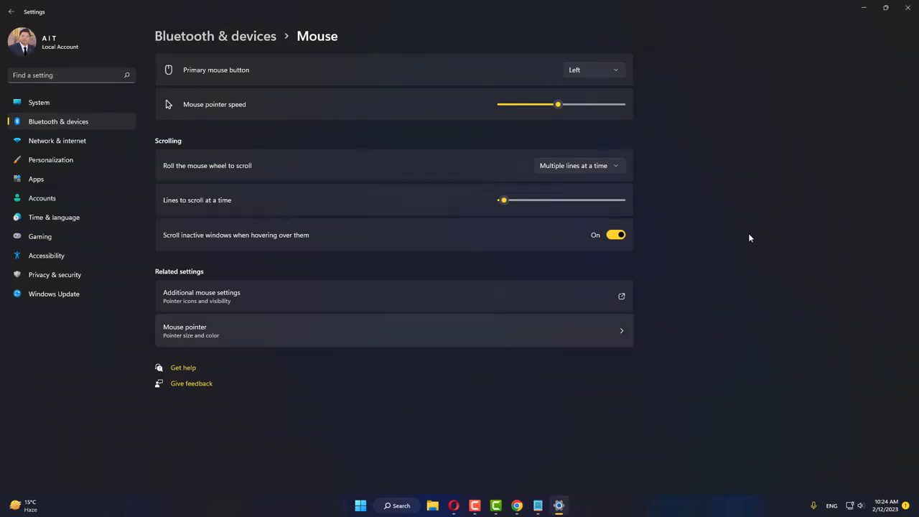
{"action": "left_click", "coordinate": [915, 10]}
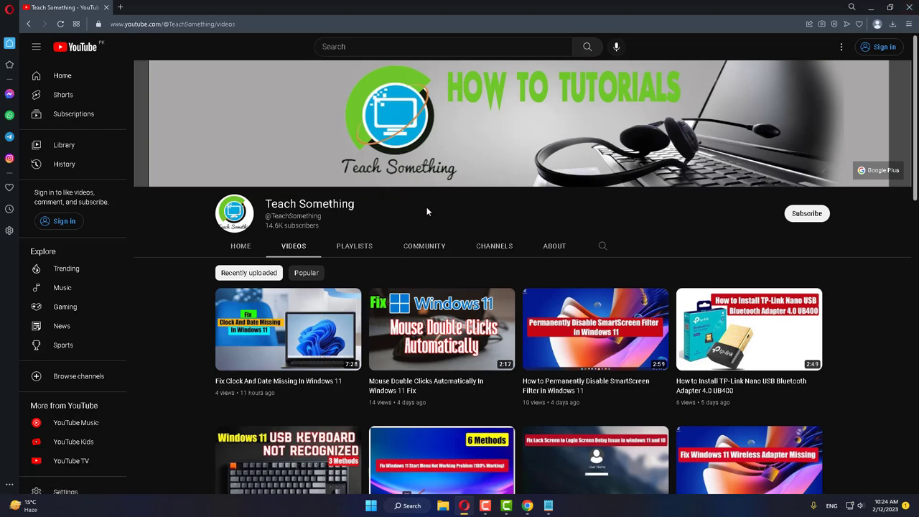
Step: Search Windows for Device Manager, open it, and collapse the Network adapters category
{"action": "left_click", "coordinate": [406, 506]}
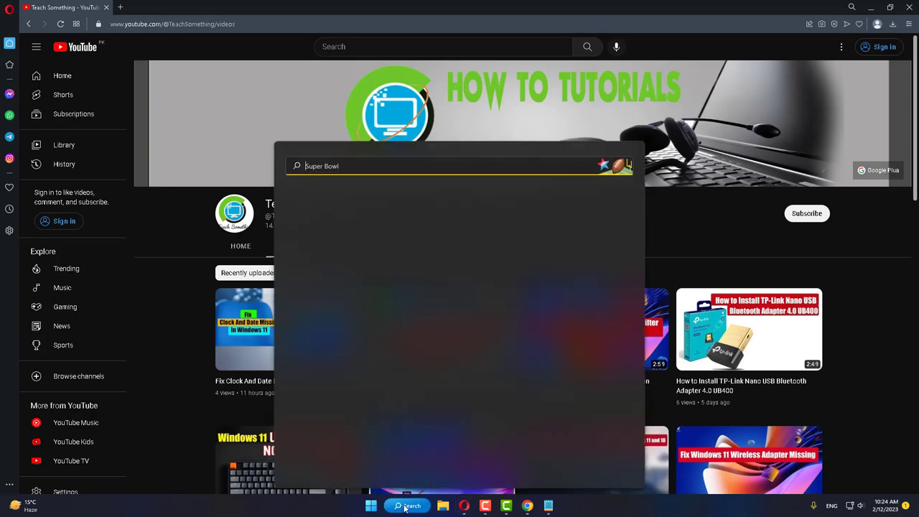
{"action": "type", "text": "D"}
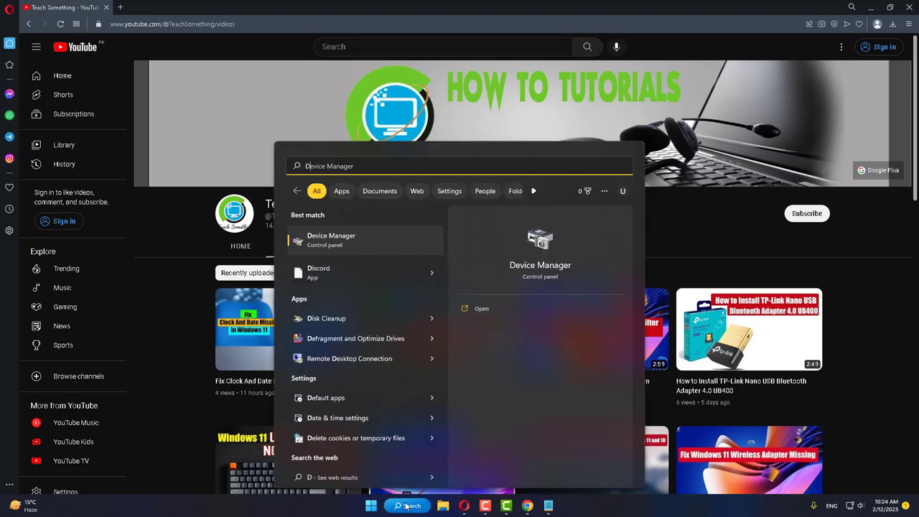
{"action": "type", "text": "evice Manager"}
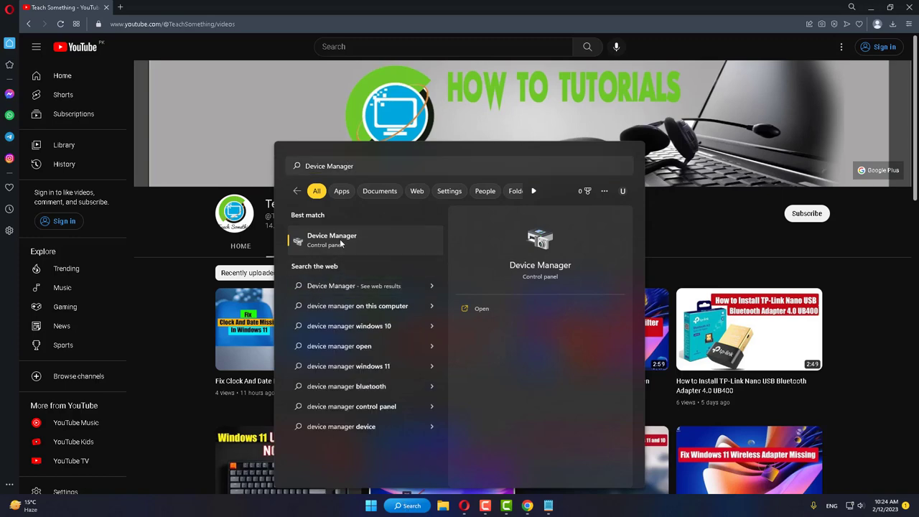
{"action": "key", "text": "Return"}
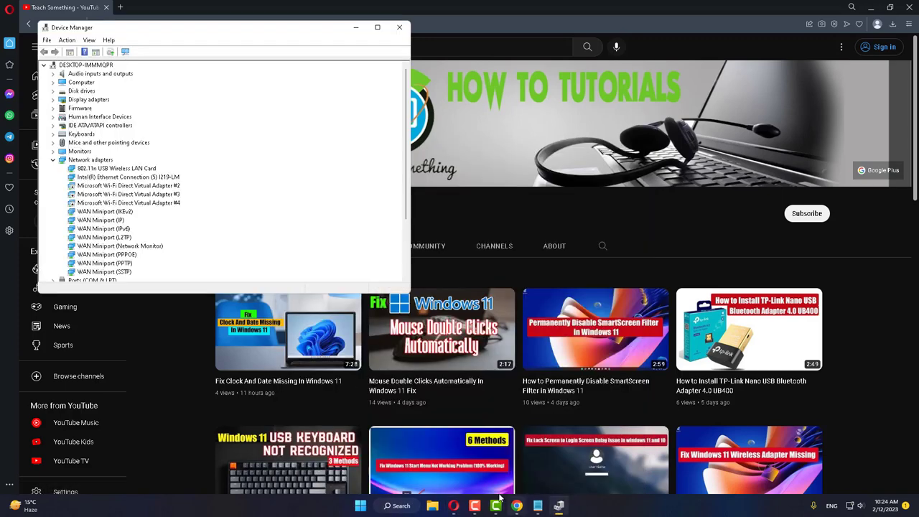
{"action": "left_click_drag", "start_coordinate": [183, 32], "coordinate": [308, 64]}
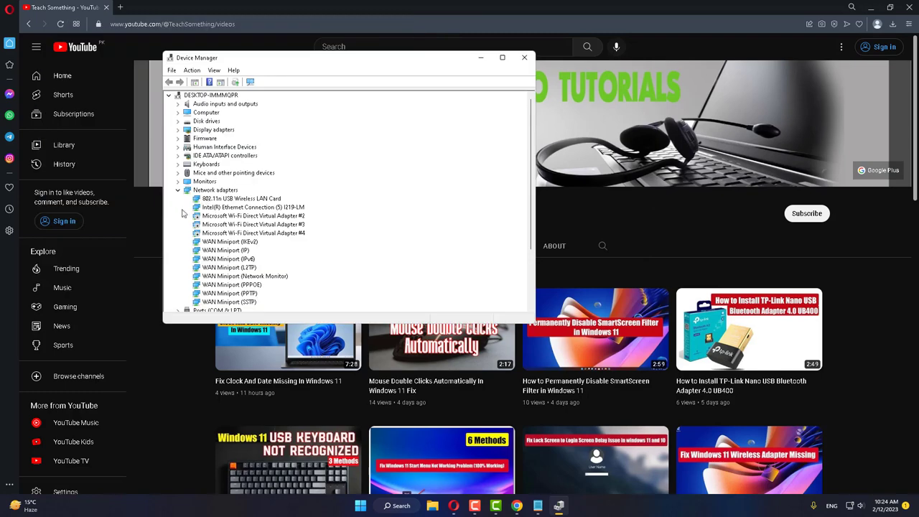
{"action": "left_click", "coordinate": [177, 190]}
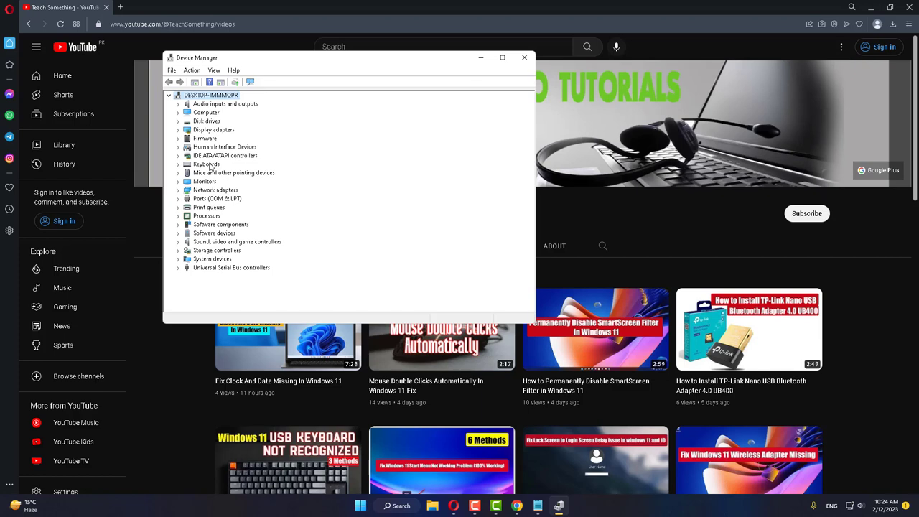
Step: Run an automatic driver search for the HID-compliant mouse under Mice and other pointing devices
{"action": "left_click", "coordinate": [178, 173]}
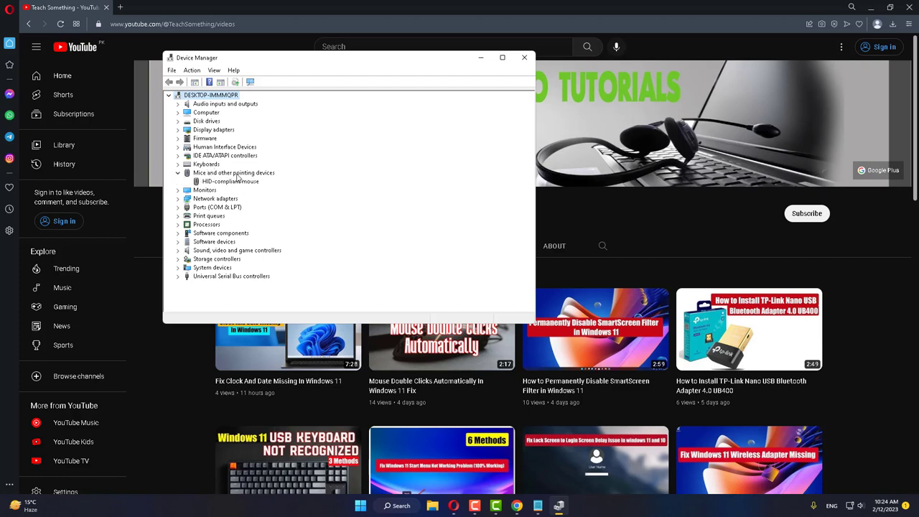
{"action": "left_click", "coordinate": [257, 184]}
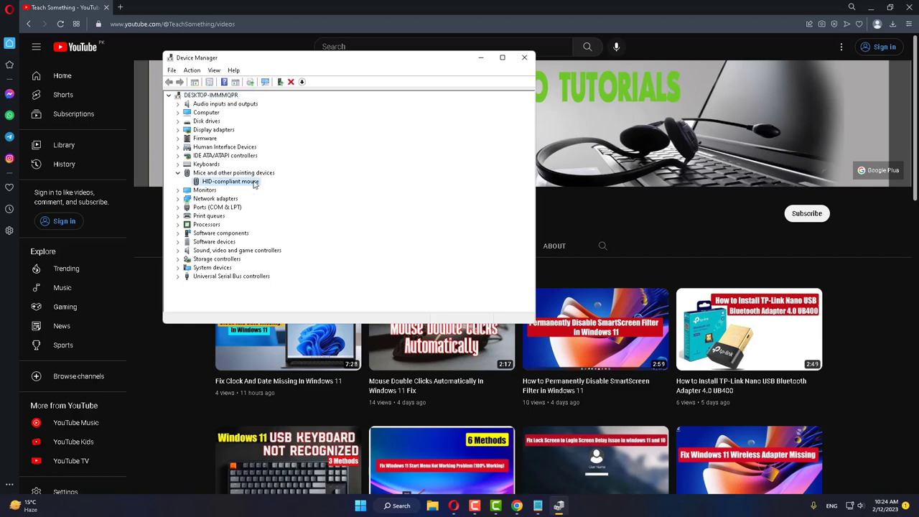
{"action": "right_click", "coordinate": [260, 184]}
{"action": "left_click", "coordinate": [280, 184]}
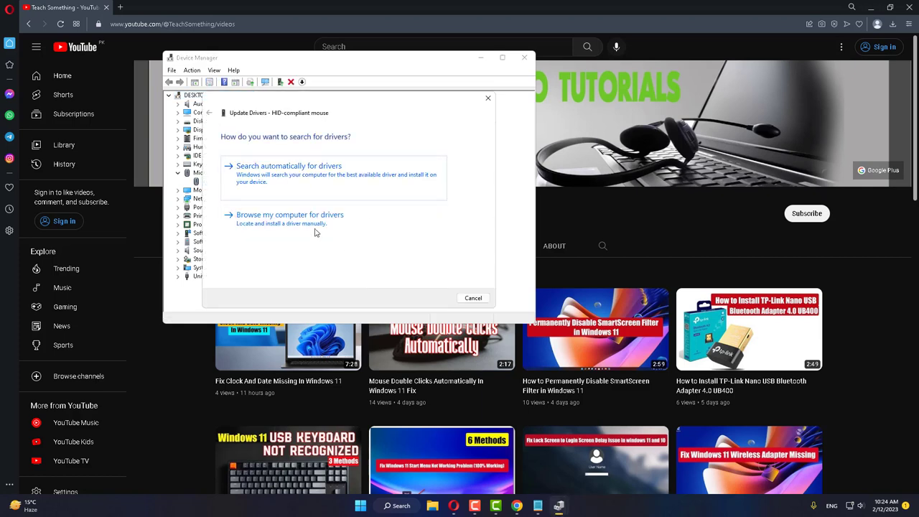
{"action": "left_click", "coordinate": [329, 176]}
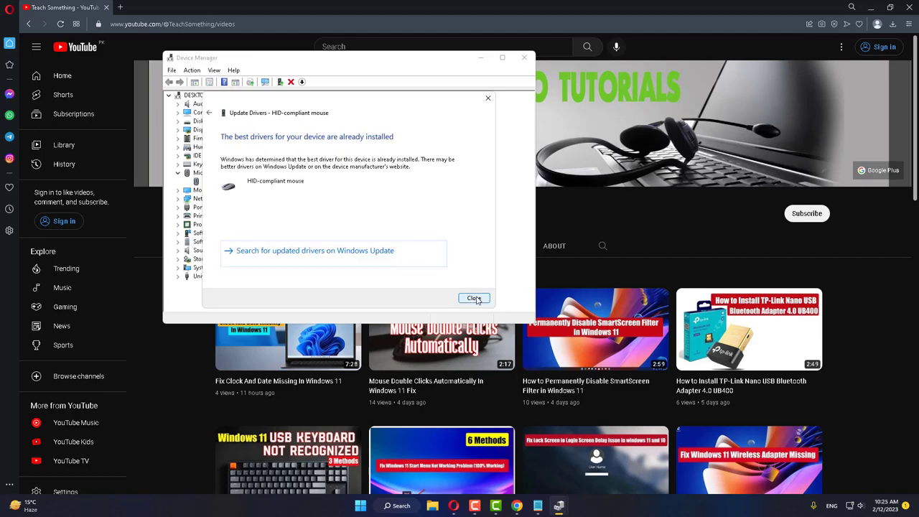
{"action": "left_click", "coordinate": [473, 297]}
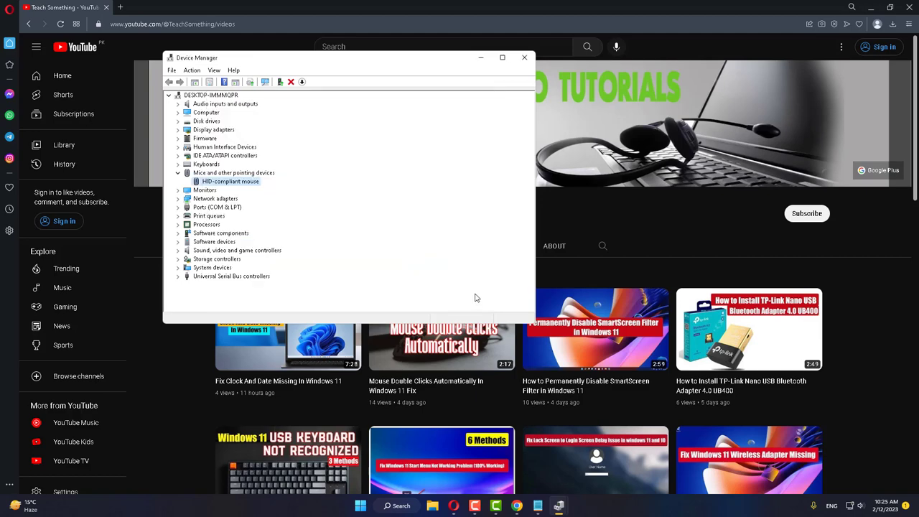
Step: Install the HID-compliant mouse driver manually from the list of compatible drivers on the computer, and close Device Manager
{"action": "right_click", "coordinate": [232, 183]}
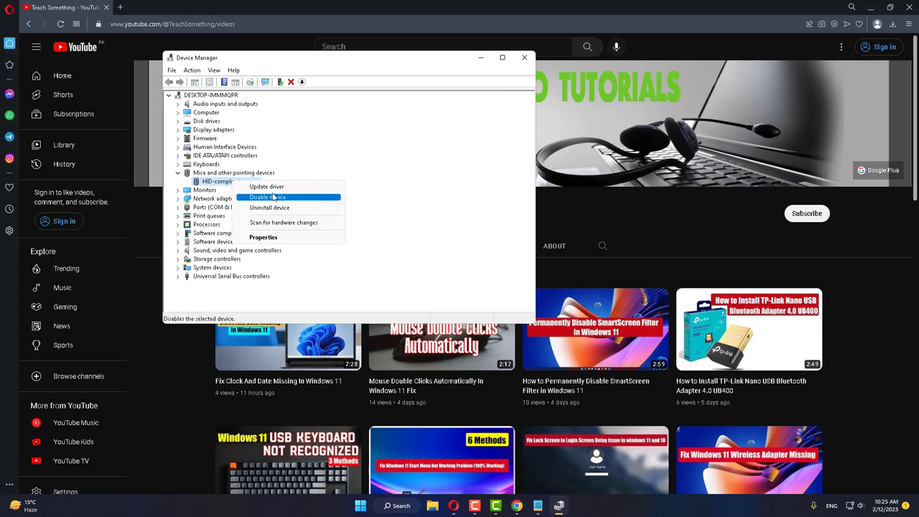
{"action": "left_click", "coordinate": [267, 186]}
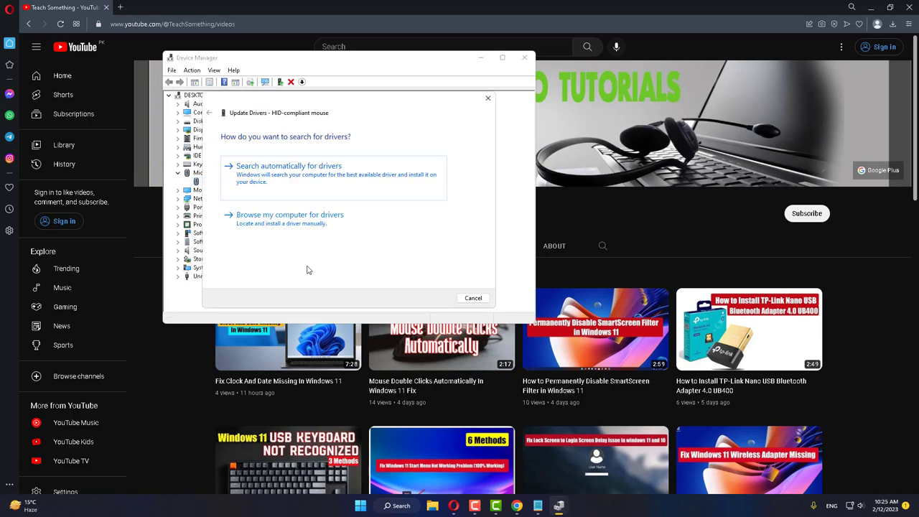
{"action": "left_click", "coordinate": [303, 223]}
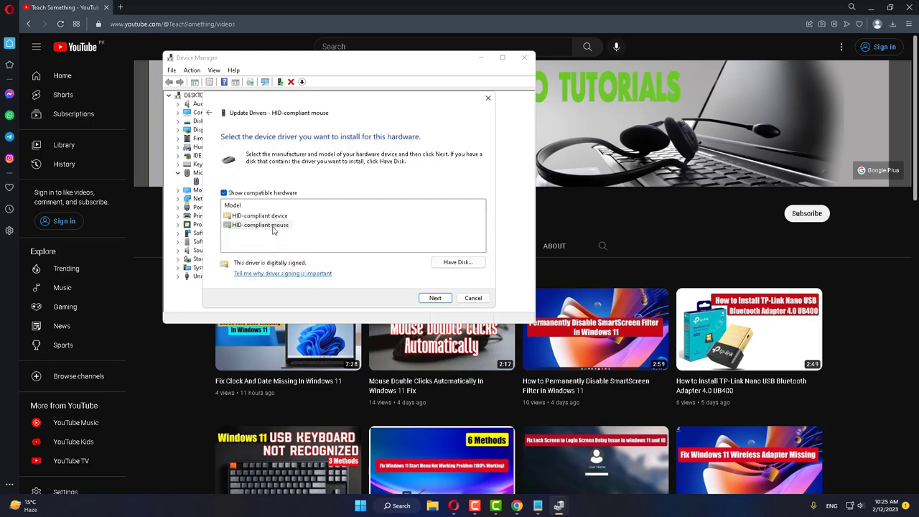
{"action": "left_click", "coordinate": [273, 226]}
{"action": "left_click", "coordinate": [435, 298]}
{"action": "left_click", "coordinate": [473, 297]}
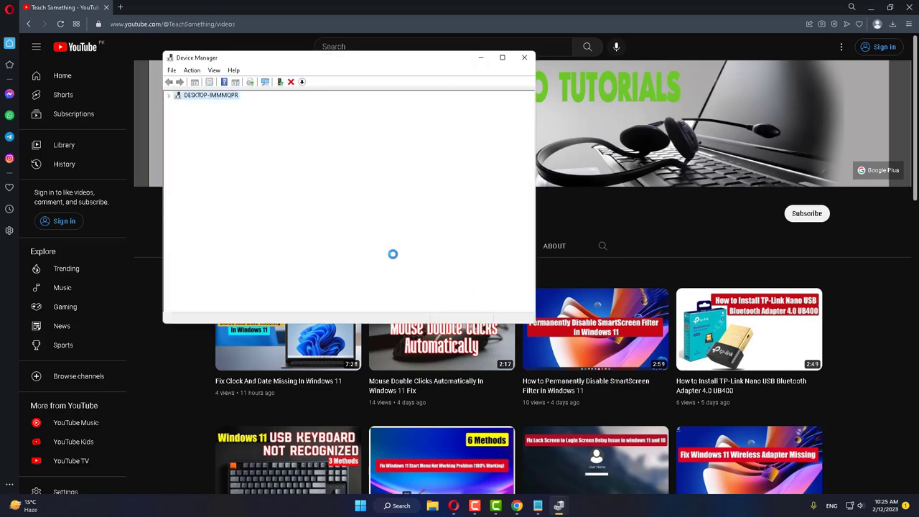
{"action": "left_click", "coordinate": [524, 58]}
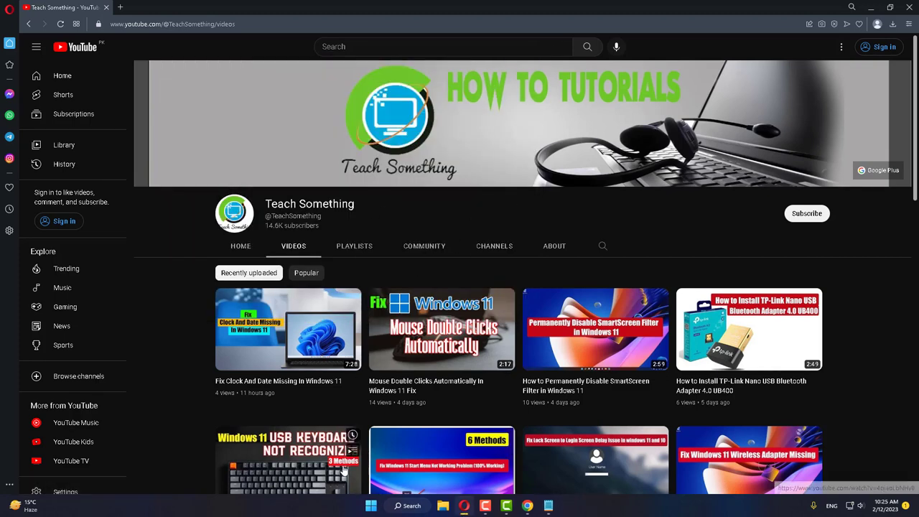
Step: Open Device Manager, bring up the uninstall option for the HID-compliant mouse under Mice and other pointing devices, and close without uninstalling
{"action": "left_click", "coordinate": [407, 505]}
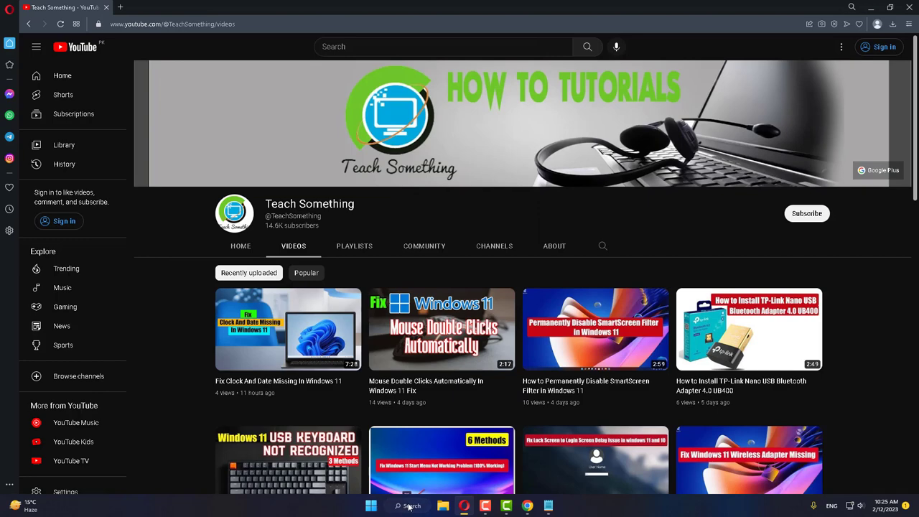
{"action": "type", "text": "de"}
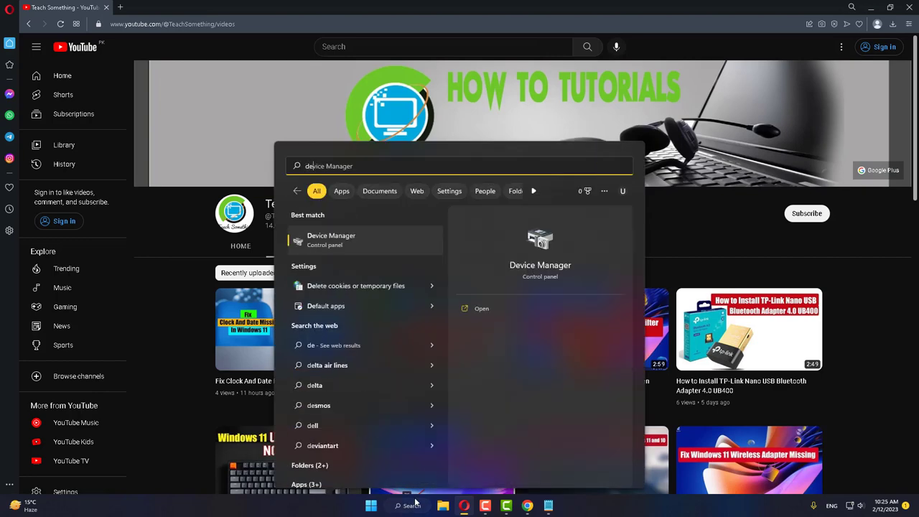
{"action": "key", "text": "Return"}
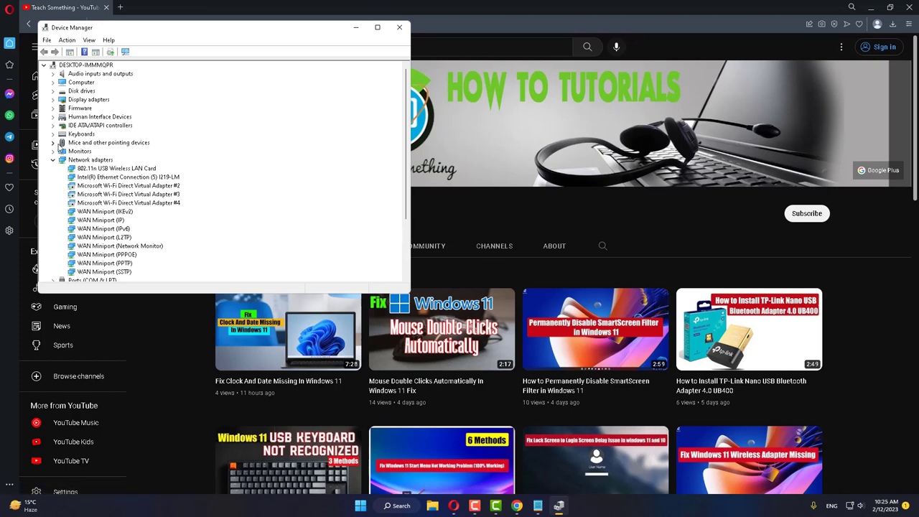
{"action": "left_click", "coordinate": [52, 143]}
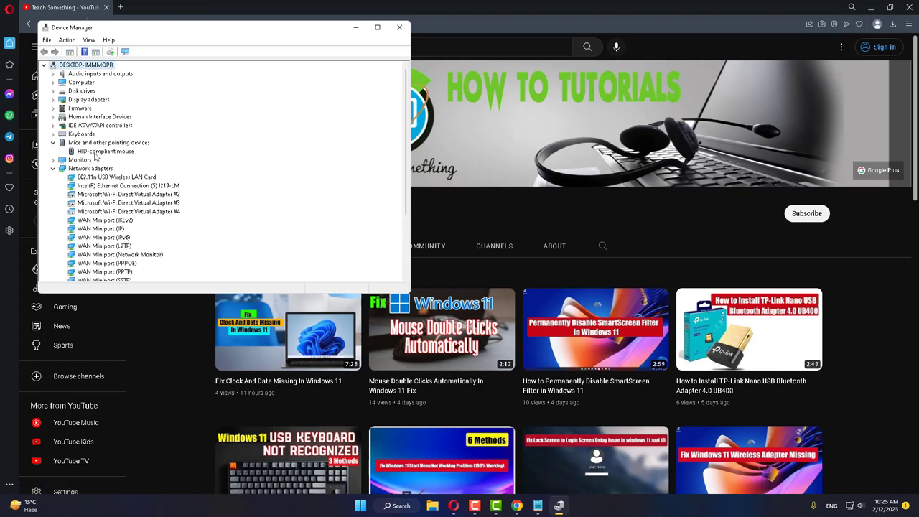
{"action": "left_click", "coordinate": [118, 153]}
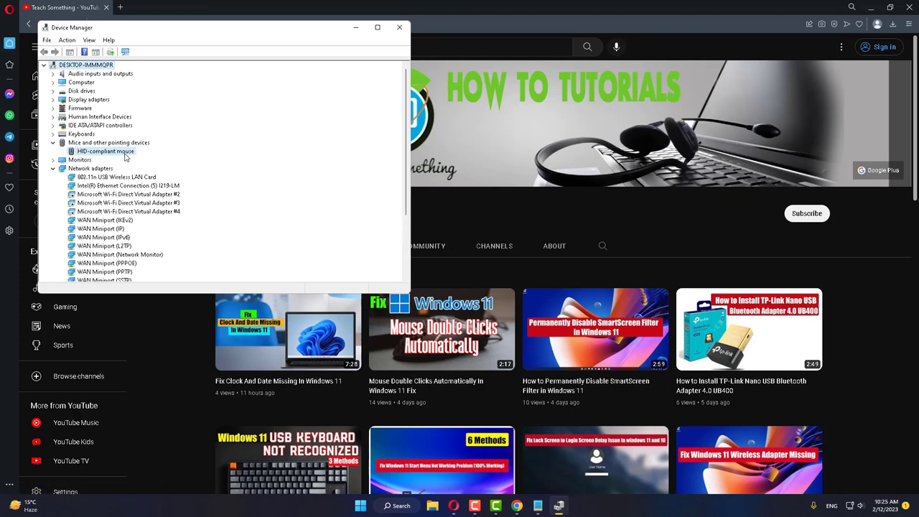
{"action": "right_click", "coordinate": [118, 154]}
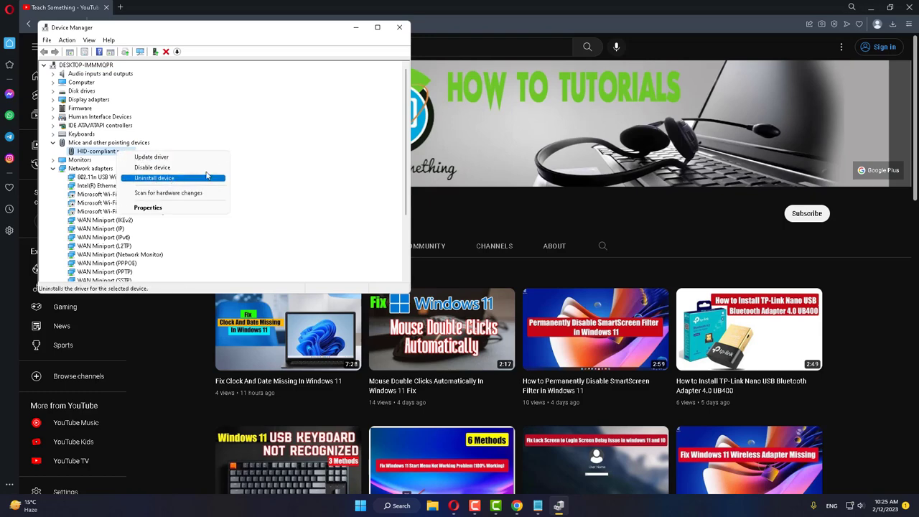
{"action": "left_click", "coordinate": [398, 27]}
{"action": "left_click", "coordinate": [398, 27]}
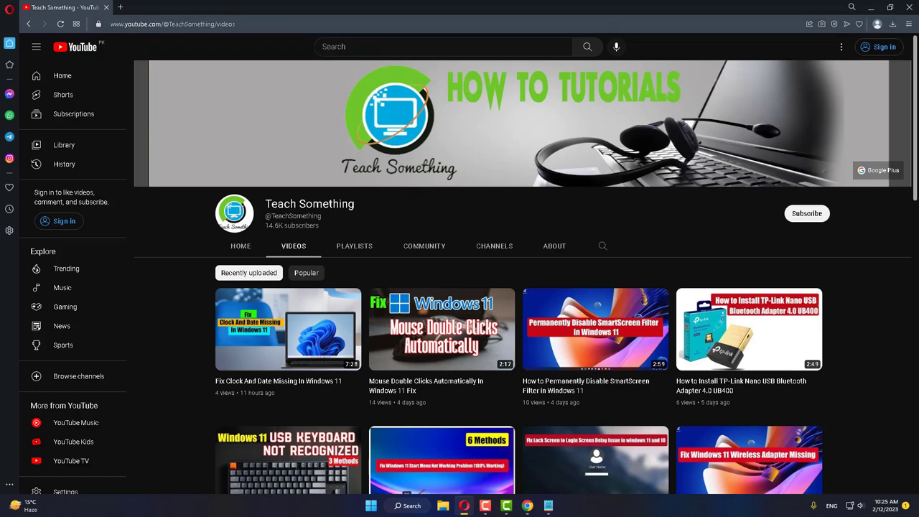
Step: Show the computer's restart option among the power options and dismiss it without restarting
{"action": "left_click", "coordinate": [371, 507]}
{"action": "left_click", "coordinate": [578, 472]}
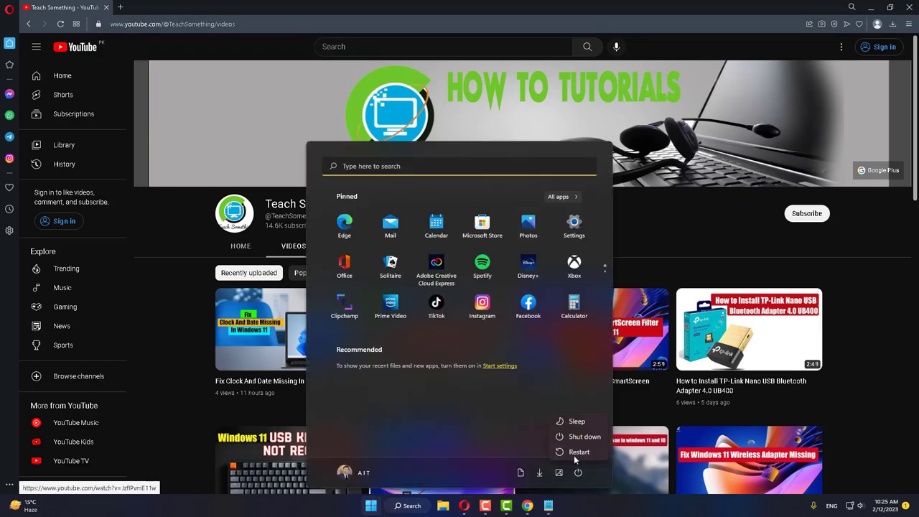
{"action": "left_click", "coordinate": [656, 231]}
{"action": "left_click", "coordinate": [643, 231]}
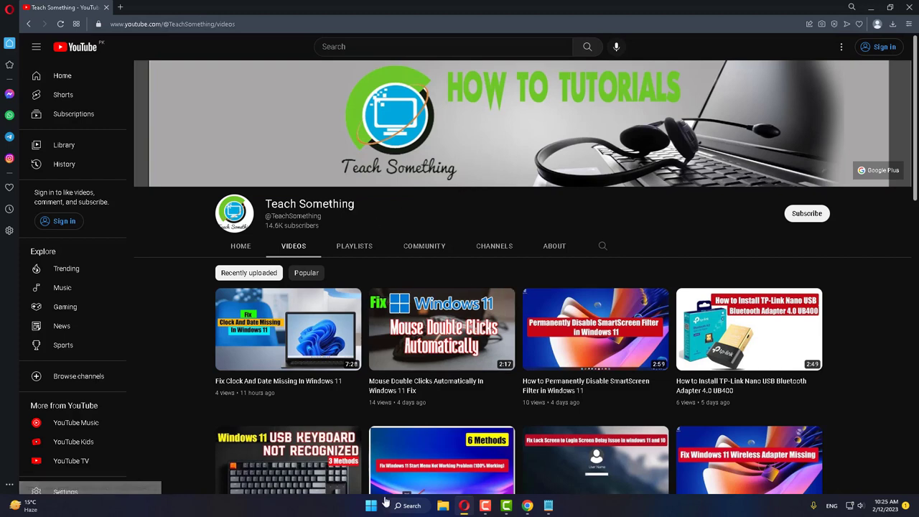
Step: Search Windows for cmd, run Command Prompt as administrator, and scan the system files with sfc /scannow
{"action": "left_click", "coordinate": [412, 506]}
{"action": "type", "text": "cmd"}
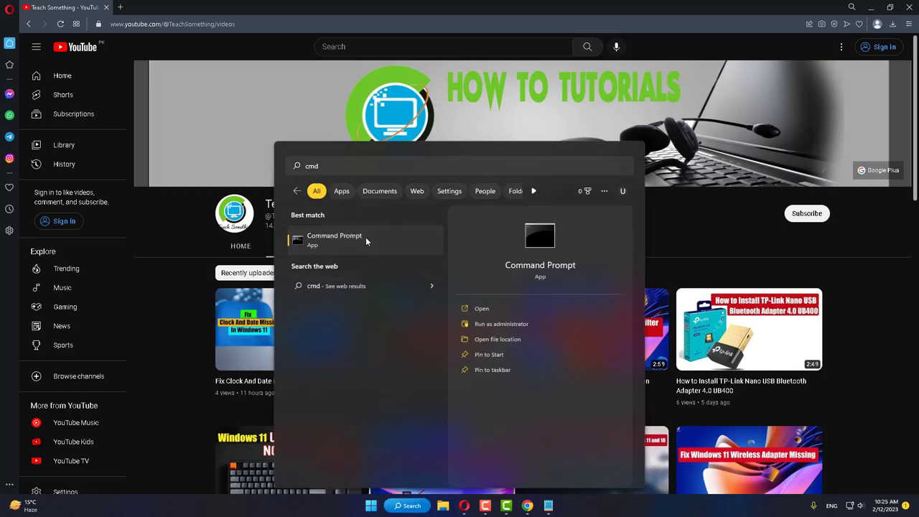
{"action": "right_click", "coordinate": [366, 237]}
{"action": "left_click", "coordinate": [398, 252]}
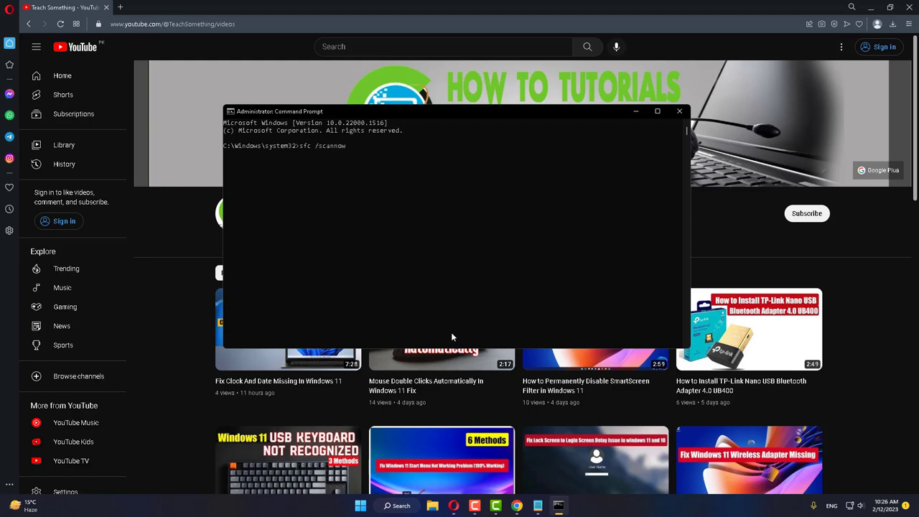
{"action": "key", "text": "Return"}
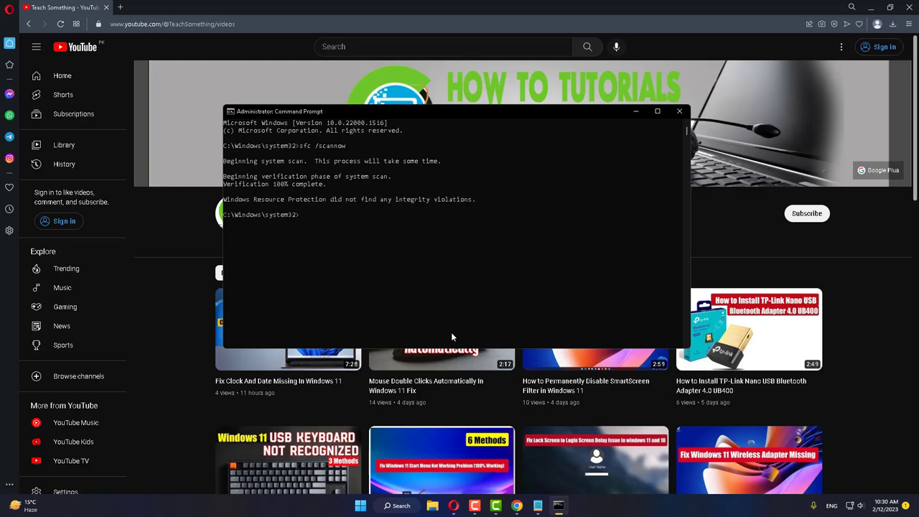
Step: Repair the Windows image with dism /online /cleanup-image /restorehealth, and exit Command Prompt
{"action": "type", "text": "dism /online /cleanup-image /restorehealth"}
{"action": "key", "text": "Return"}
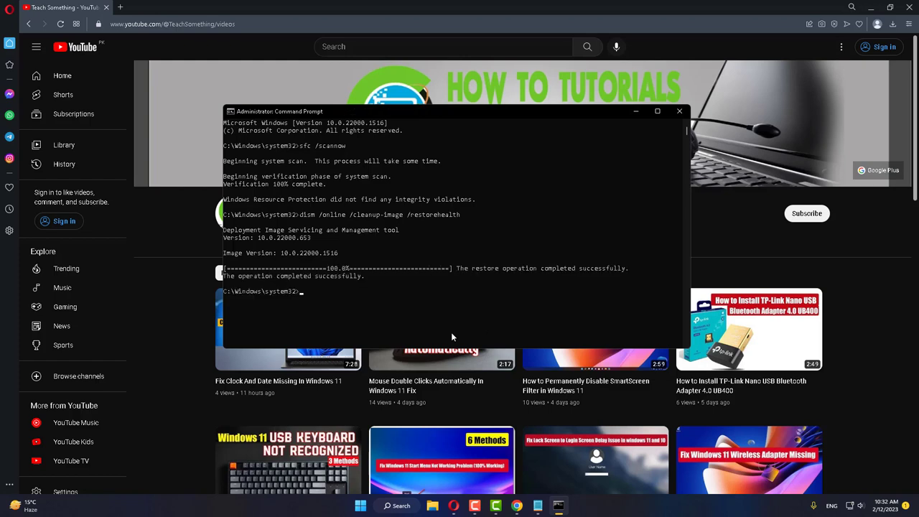
{"action": "type", "text": "xit"}
{"action": "key", "text": "Return"}
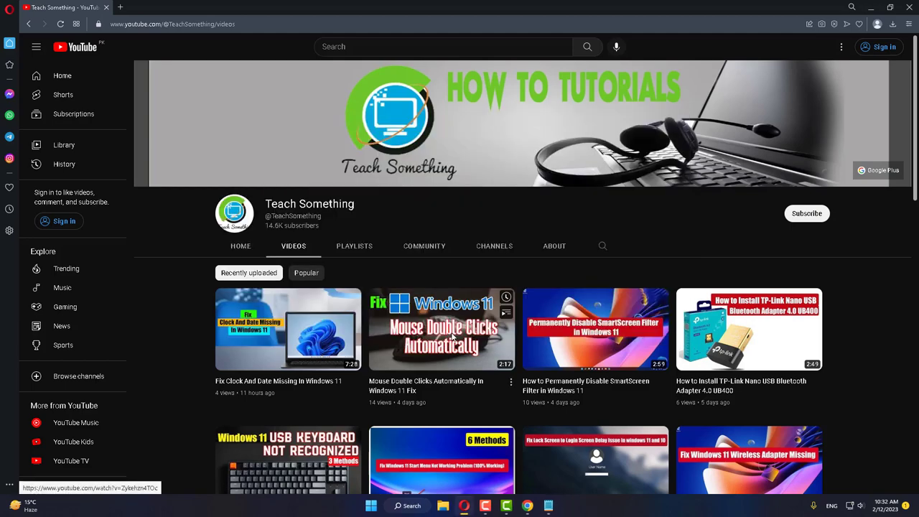
Step: Bring up the power options containing Restart once more and close them without choosing one
{"action": "left_click", "coordinate": [371, 506]}
{"action": "left_click", "coordinate": [579, 473]}
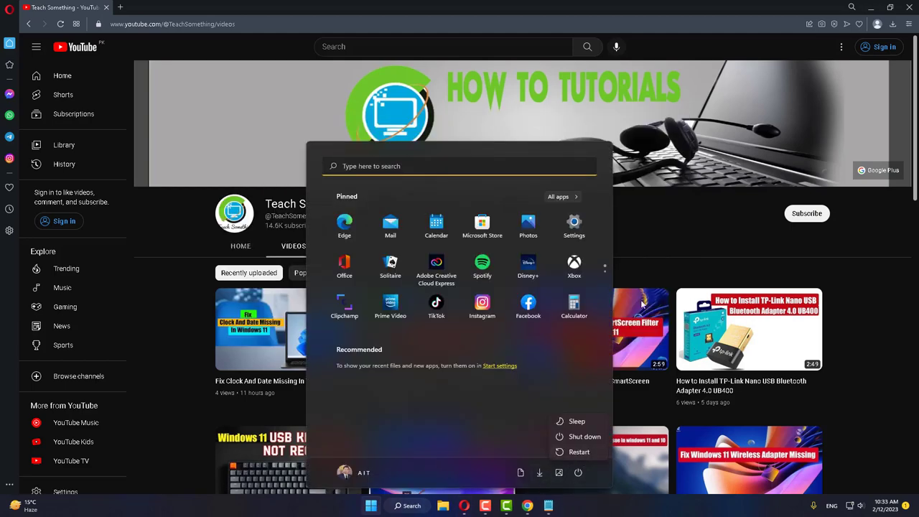
{"action": "left_click", "coordinate": [663, 230]}
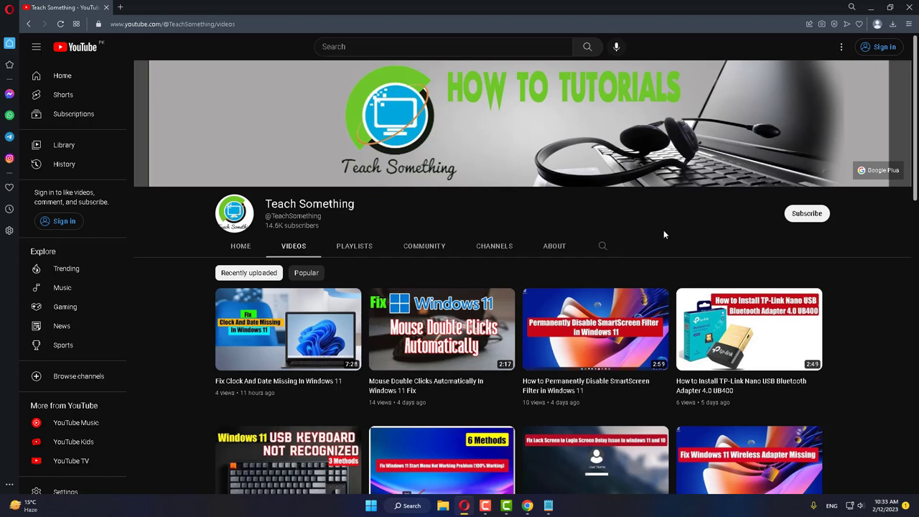